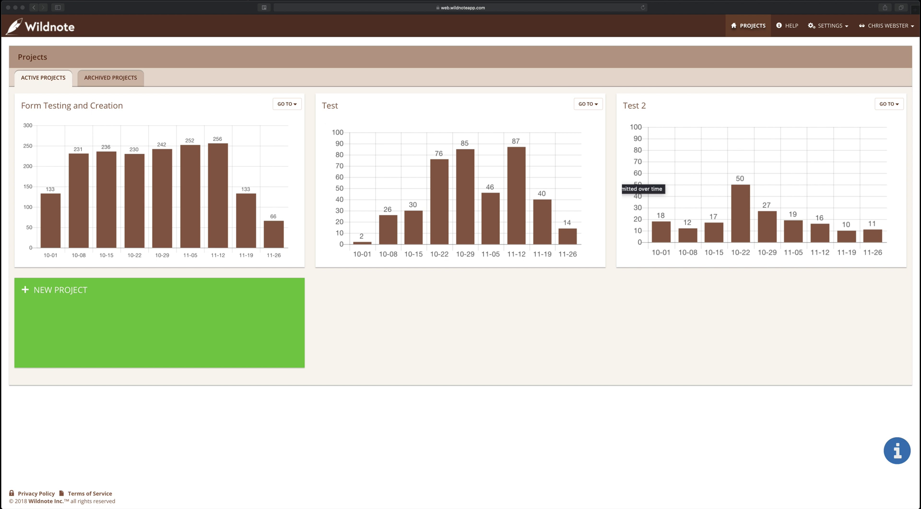
Open the account-wide Wildnote Survey Form Library to view its form categories
click(190, 263)
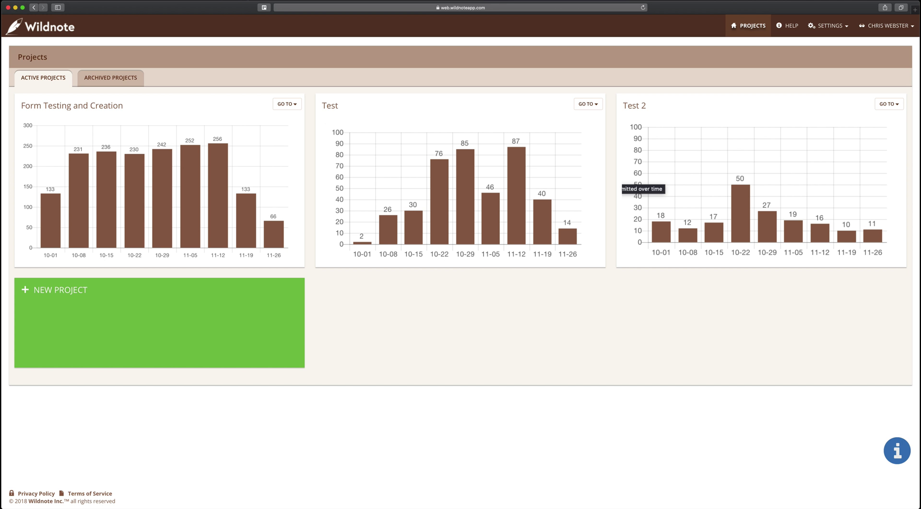
click(828, 25)
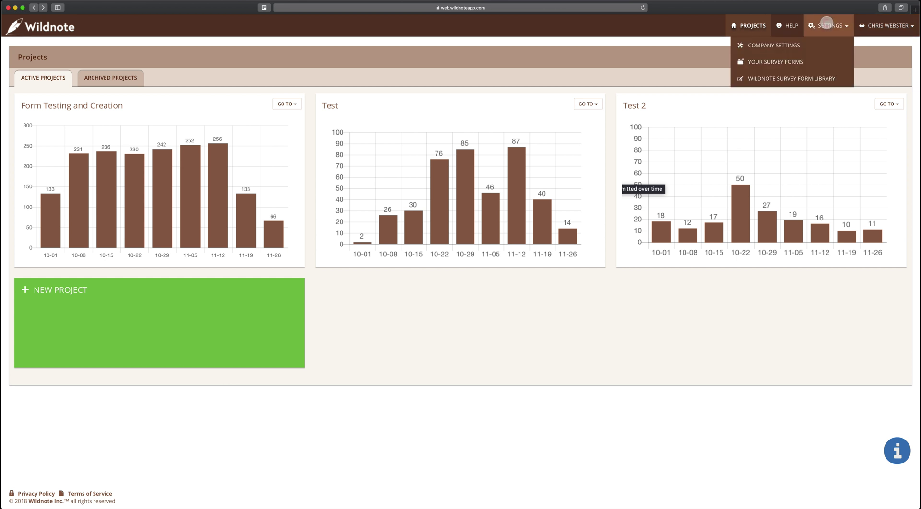
click(777, 81)
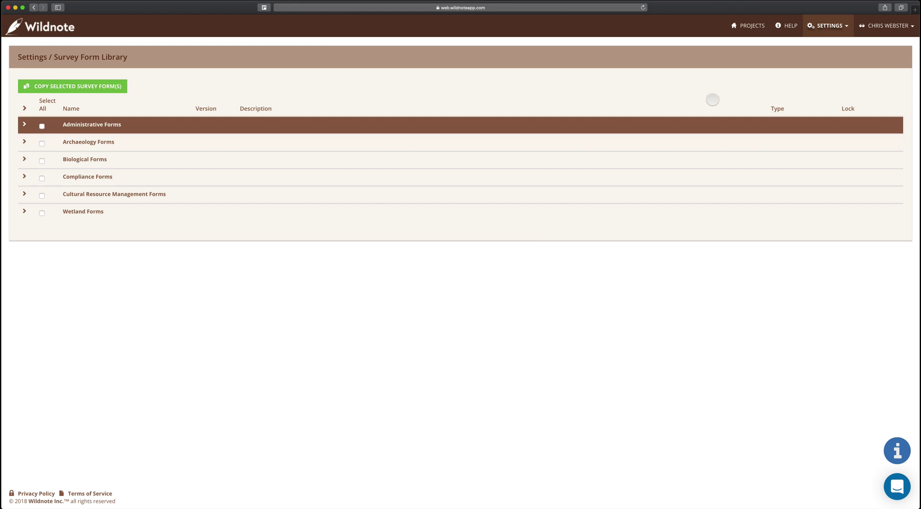
Return to the projects overview and create a project named "New Project", leaving its other settings at their defaults
click(751, 26)
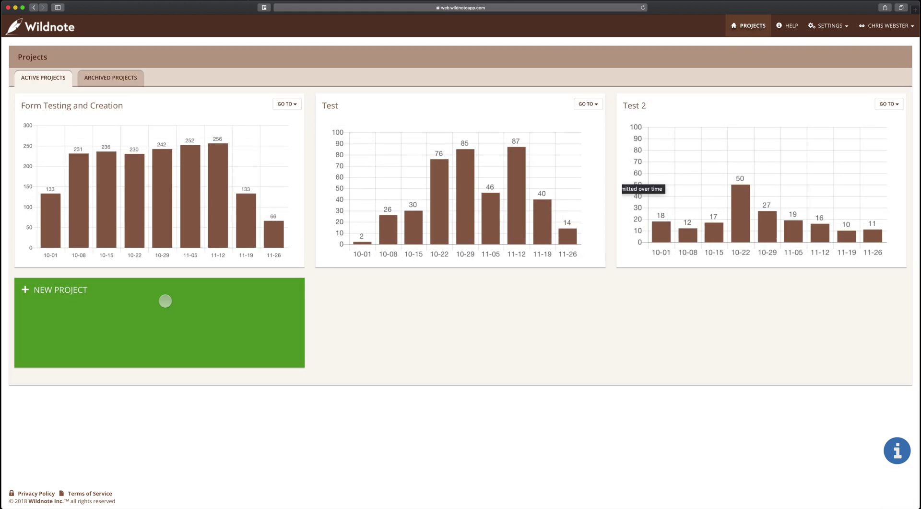
click(165, 300)
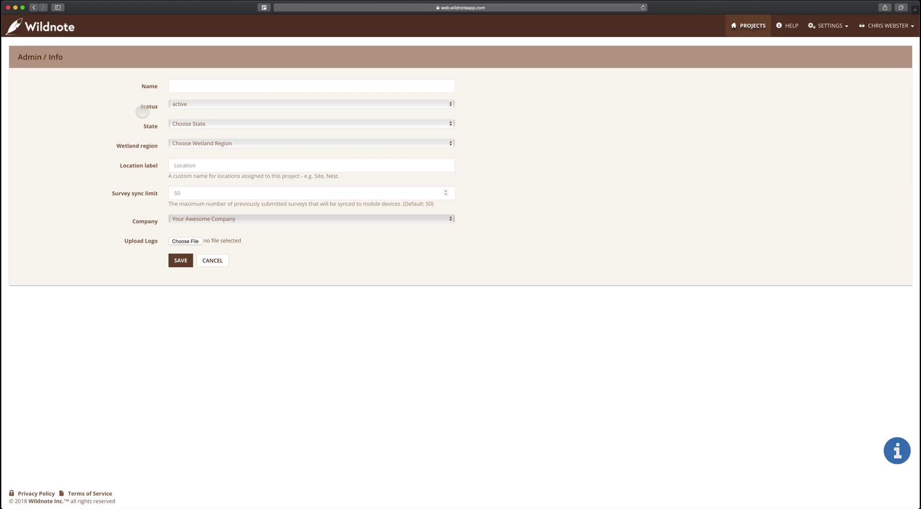
click(177, 87)
text(New Project)
click(180, 261)
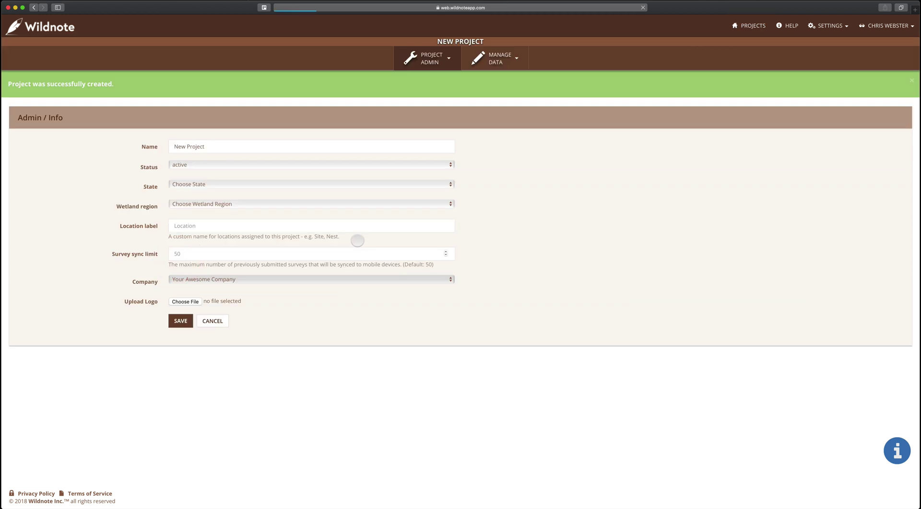
Open the survey form library from the new project's survey forms administration to add prebuilt forms
click(448, 57)
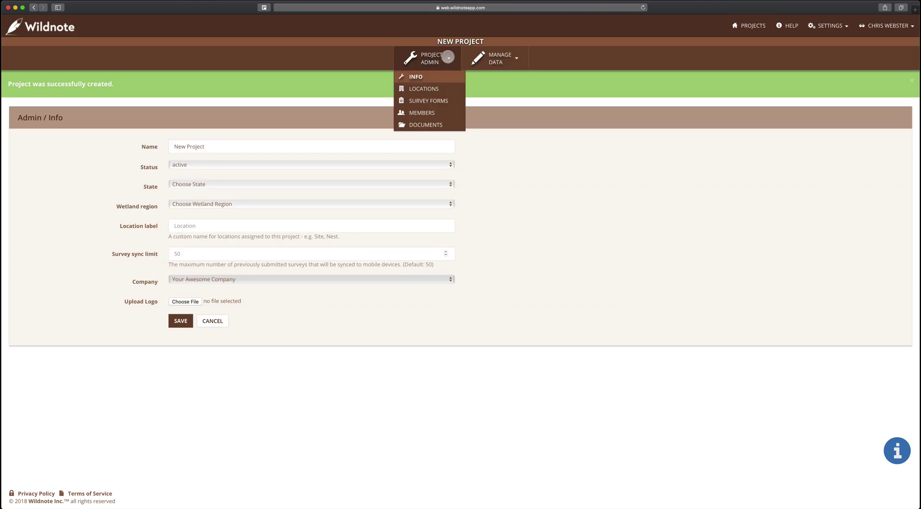
click(429, 101)
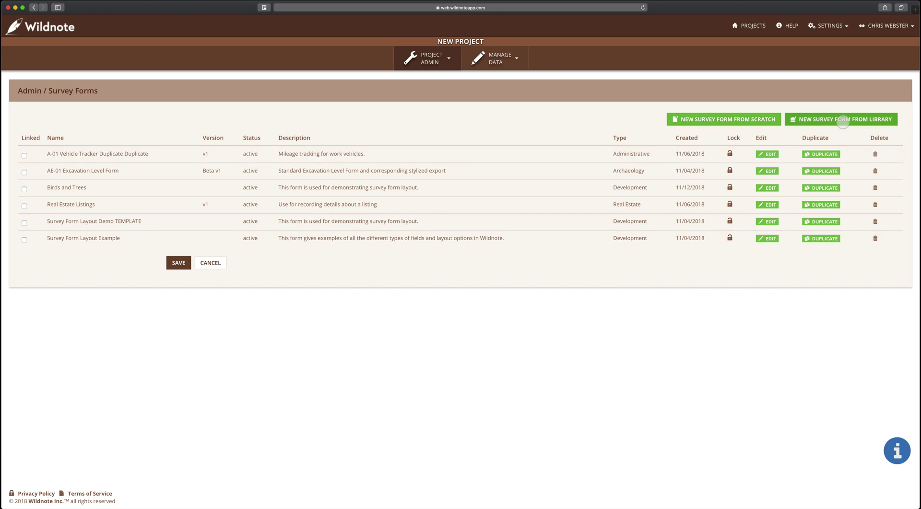
click(846, 122)
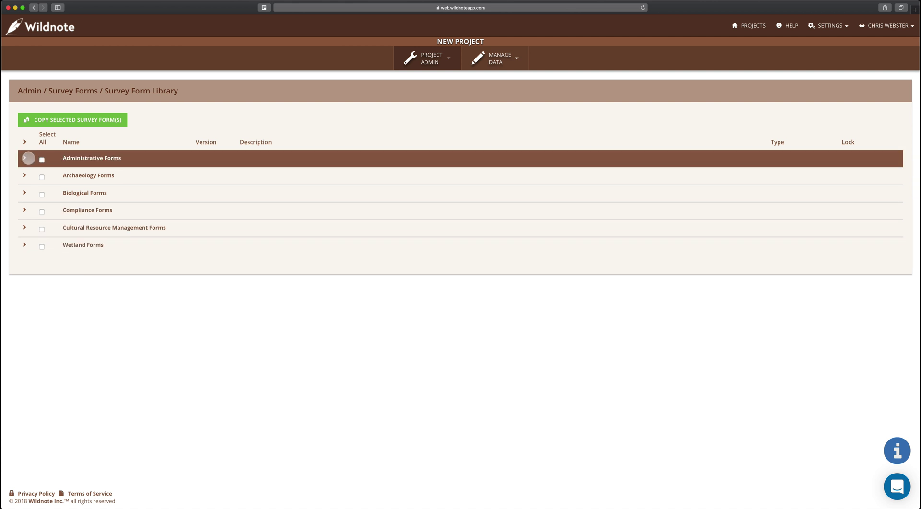
Examine the Administrative Forms and the forms of all other categories in the library, collapsing the categories again
click(24, 158)
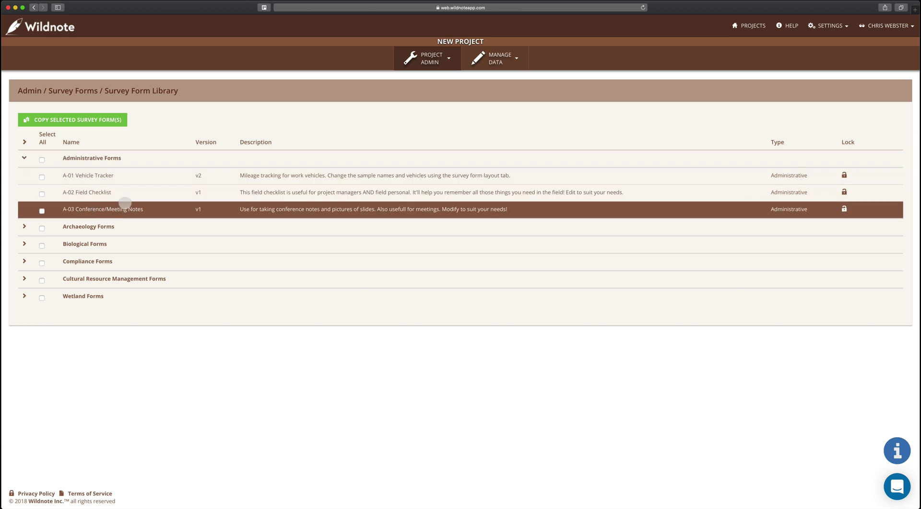
click(21, 157)
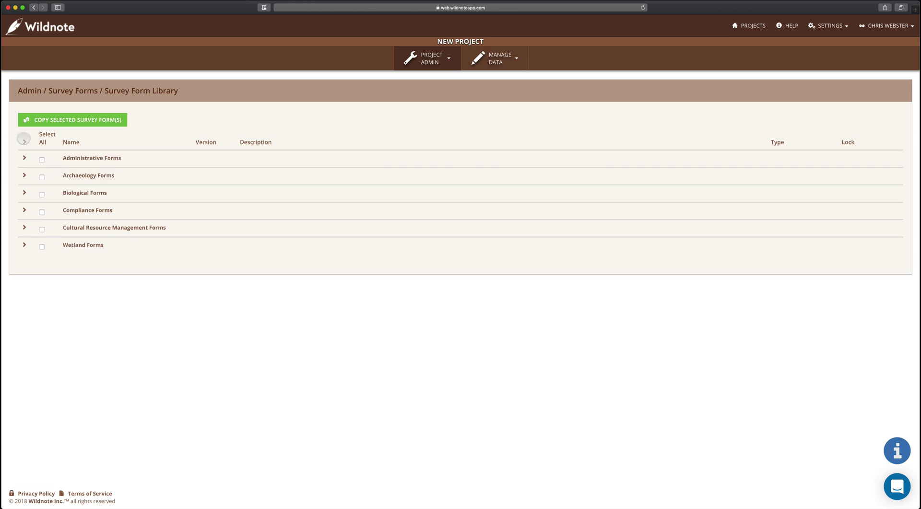
click(24, 141)
scroll(29, 198, down, 10)
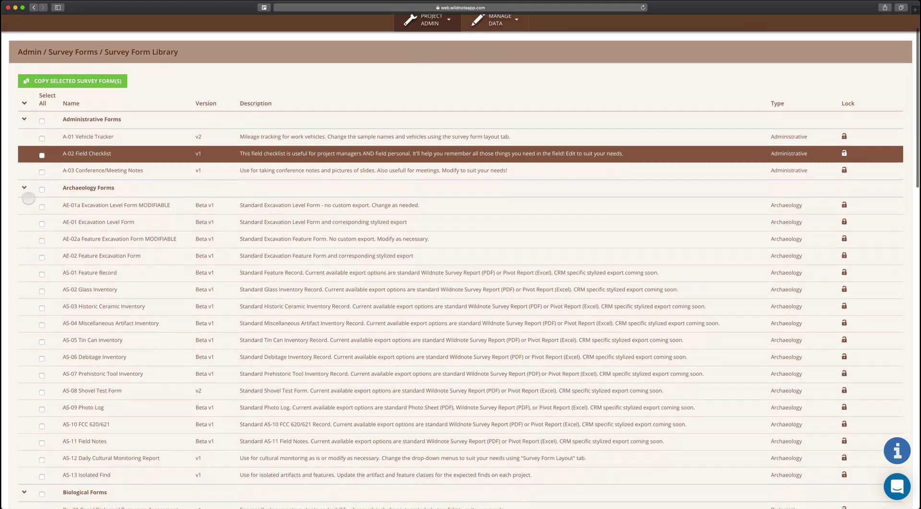
scroll(28, 198, down, 10)
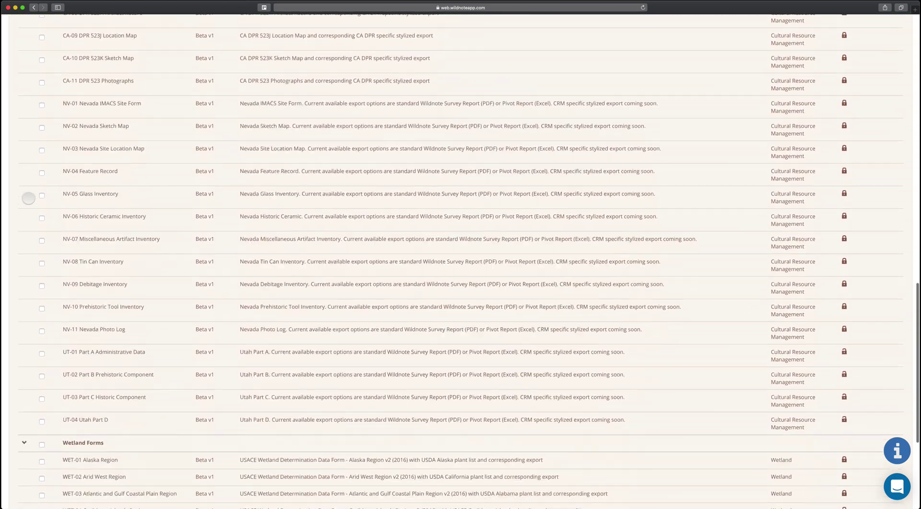
scroll(28, 198, up, 20)
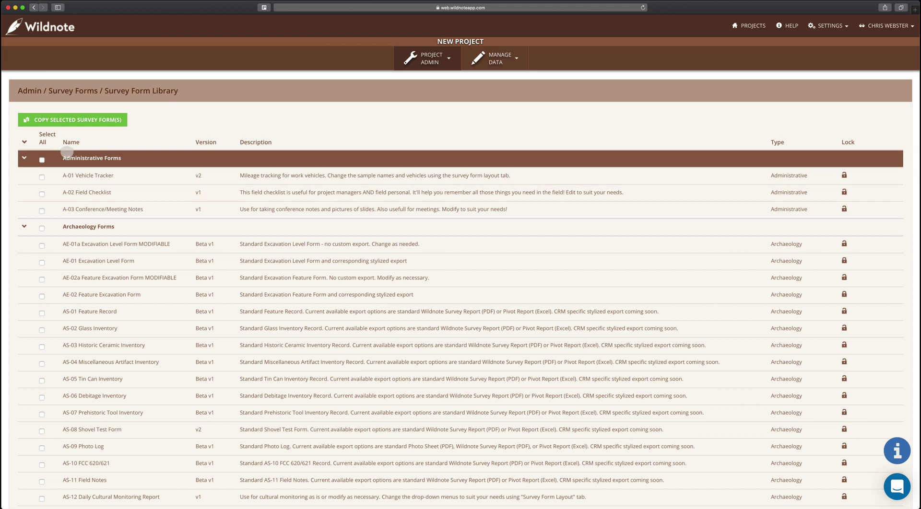
click(24, 142)
Expand the Archaeology Forms category and try selecting and clearing all of its forms at once
click(24, 175)
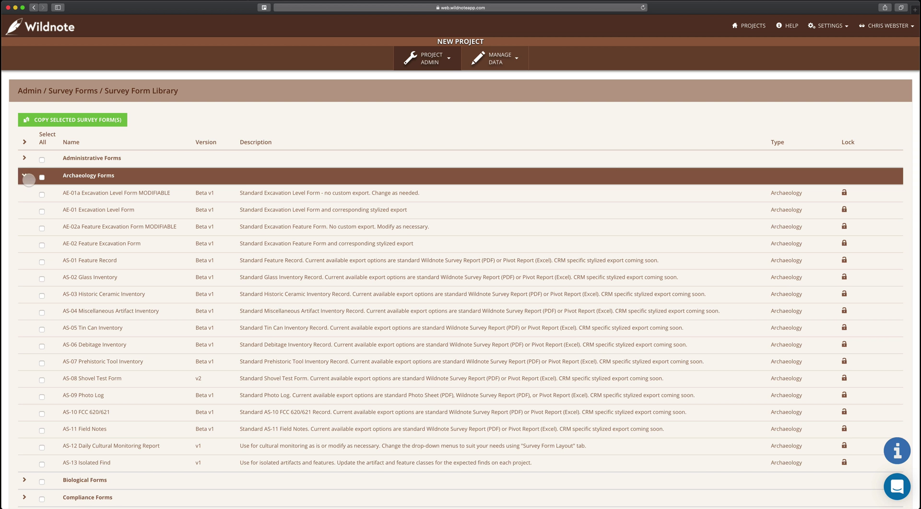
click(41, 177)
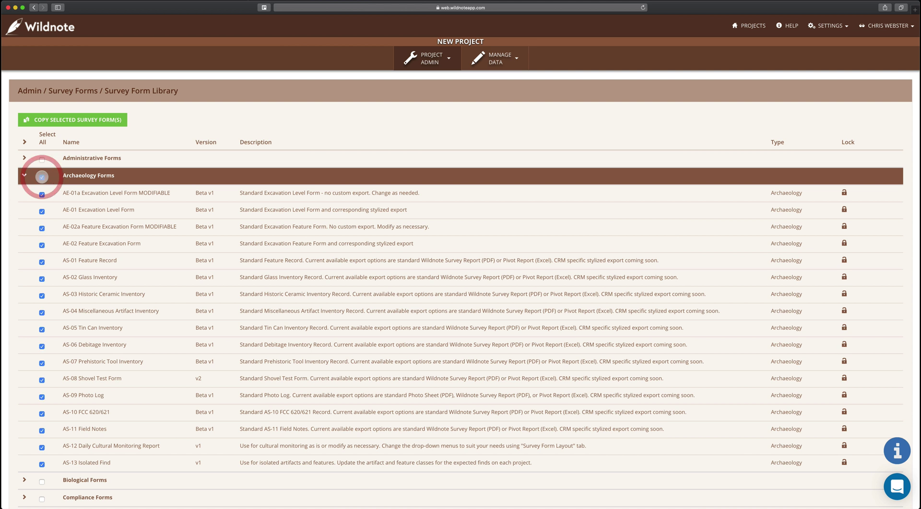
scroll(42, 177, down, 2)
click(41, 135)
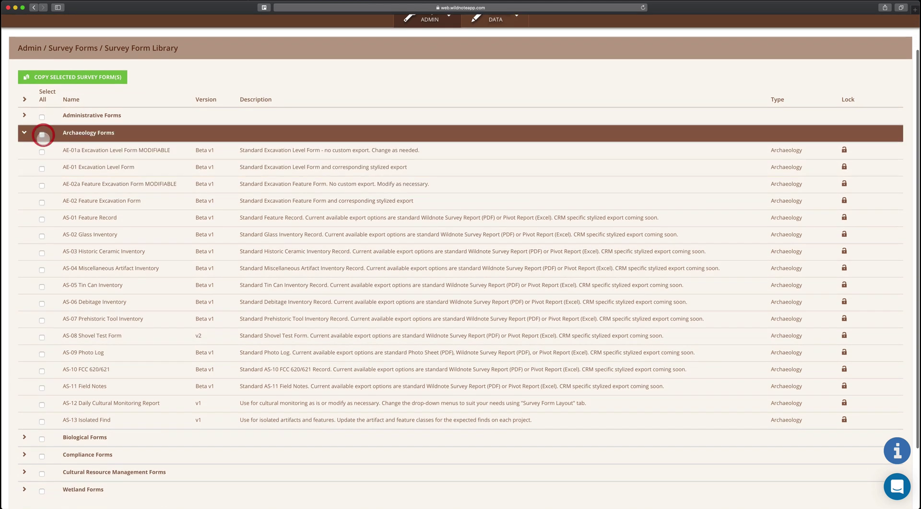
Select the AE-02 Feature Excavation Form, AS-01 Feature Record and AS-02 Glass Inventory forms individually
click(43, 202)
click(41, 236)
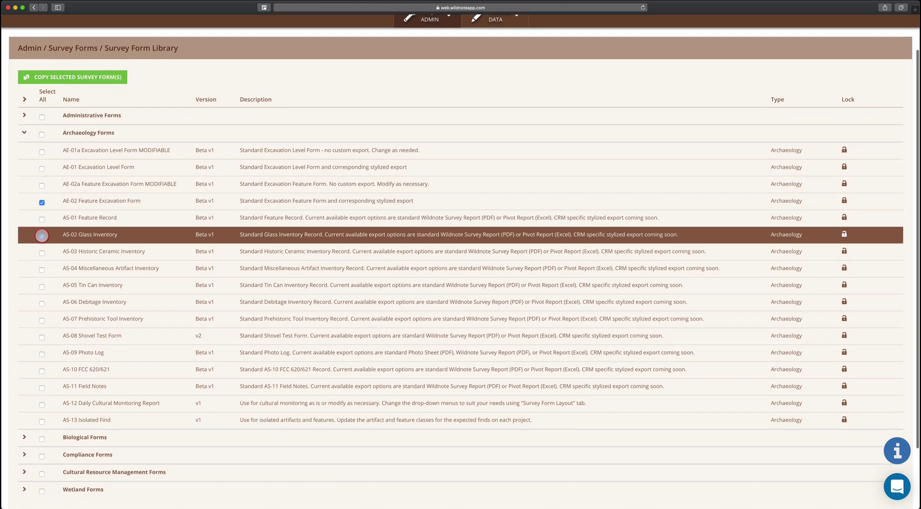
click(41, 219)
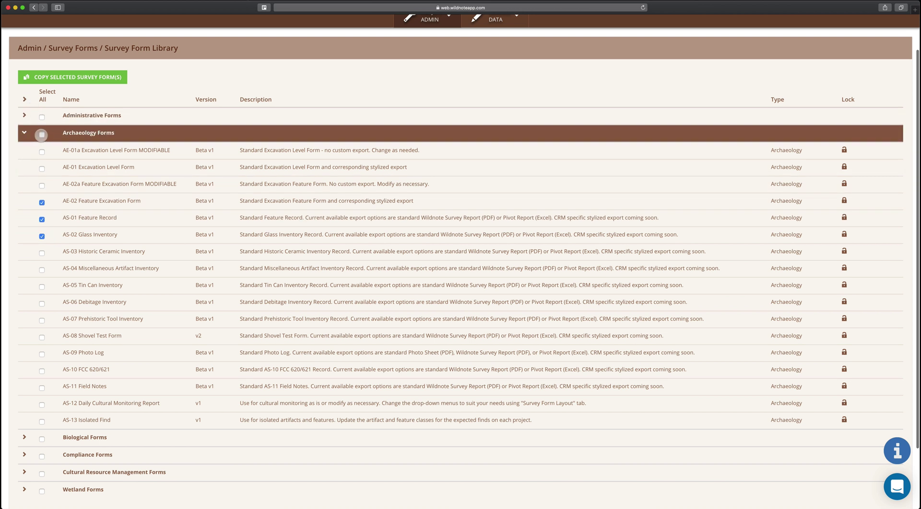
Copy all forms of the Archaeology Forms category into the project and open the project's survey forms list
click(41, 135)
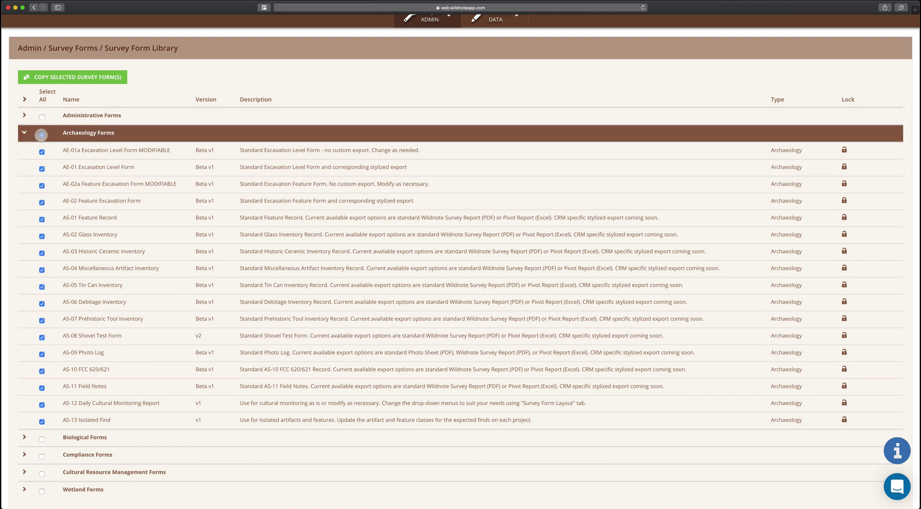
click(56, 76)
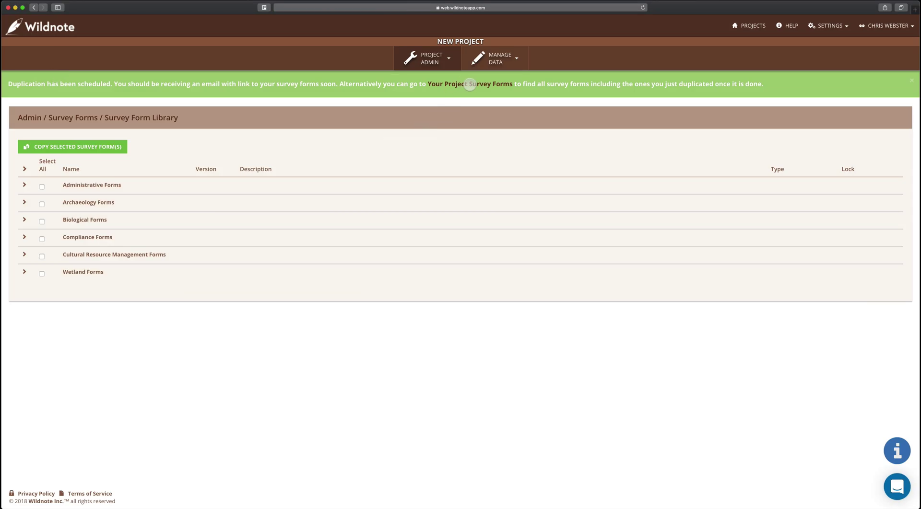
click(470, 84)
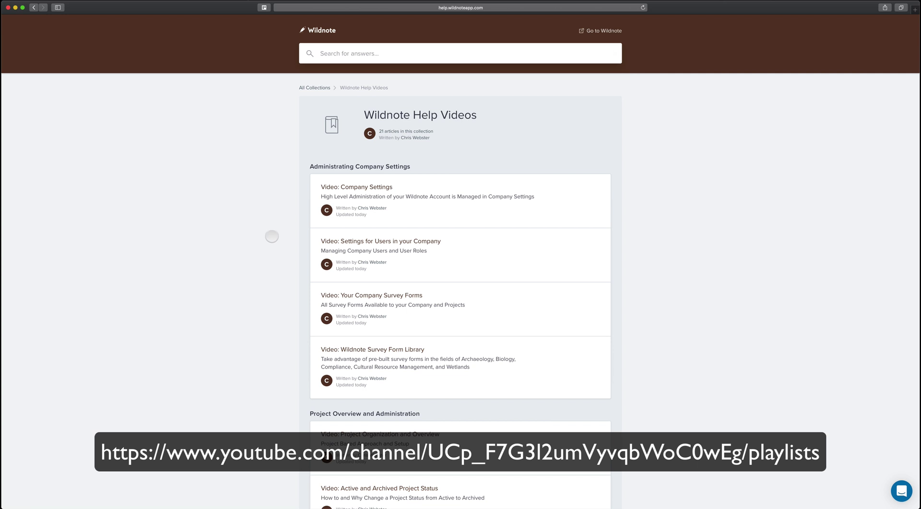
Skim the articles listed in the Wildnote Help Videos collection
scroll(377, 239, down, 4)
scroll(381, 244, up, 4)
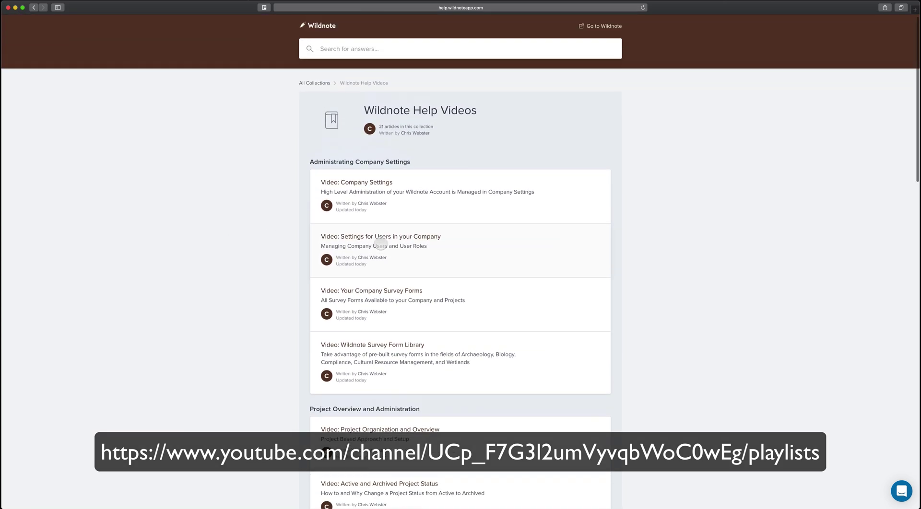
scroll(381, 244, down, 2)
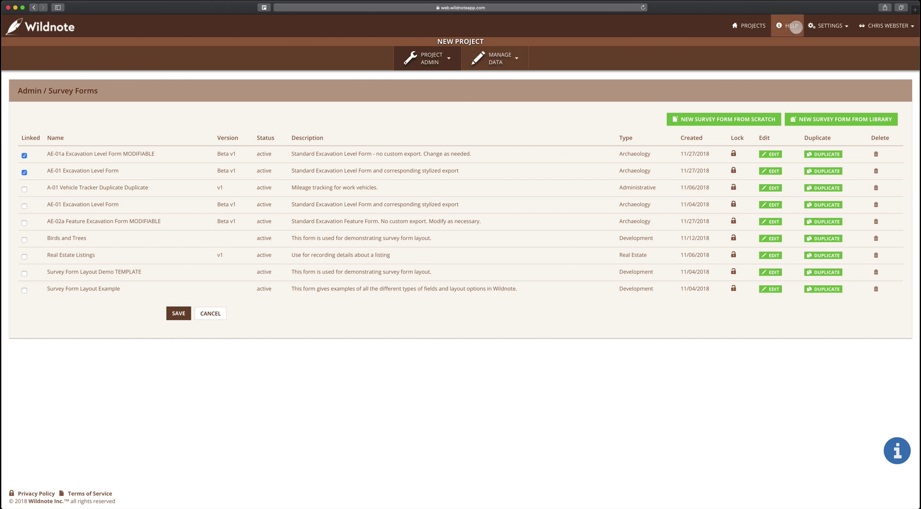
Open the help center in a new window and view the "Video: Company Settings" article in the Wildnote Help Videos collection
double_click(796, 28)
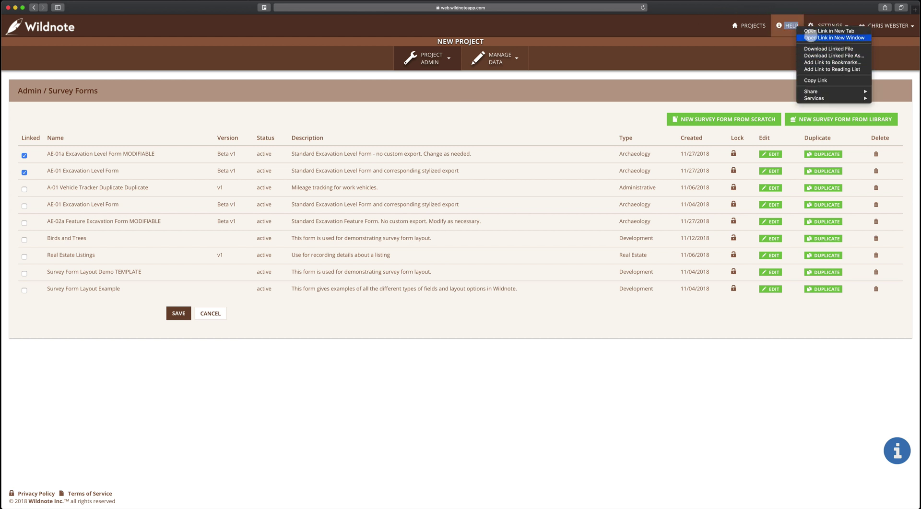
click(815, 38)
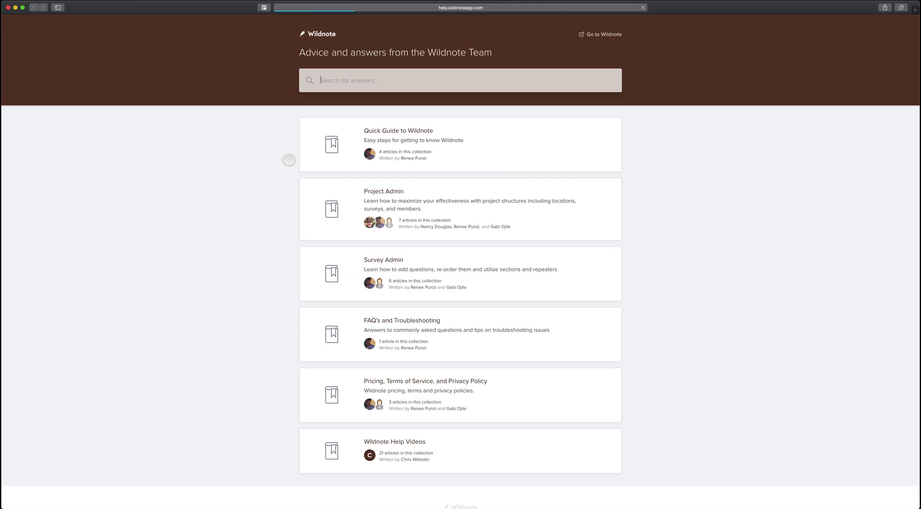
scroll(264, 189, down, 3)
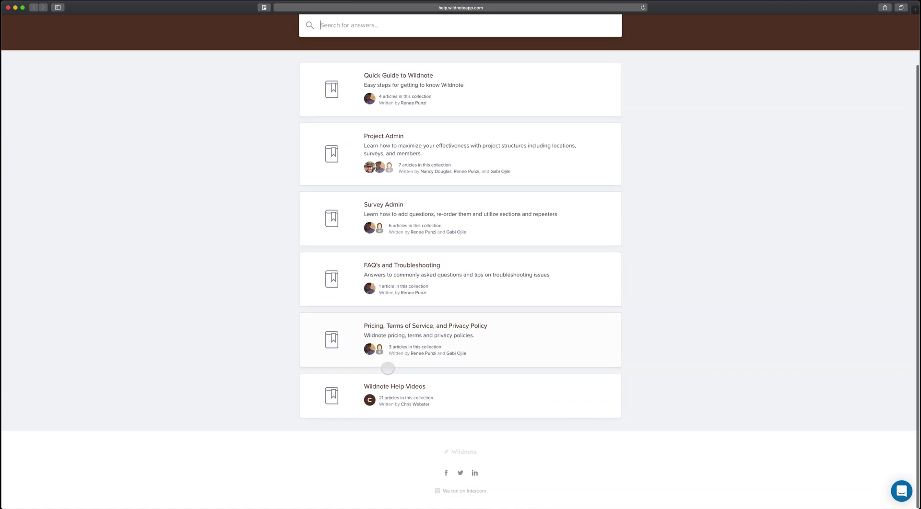
click(406, 384)
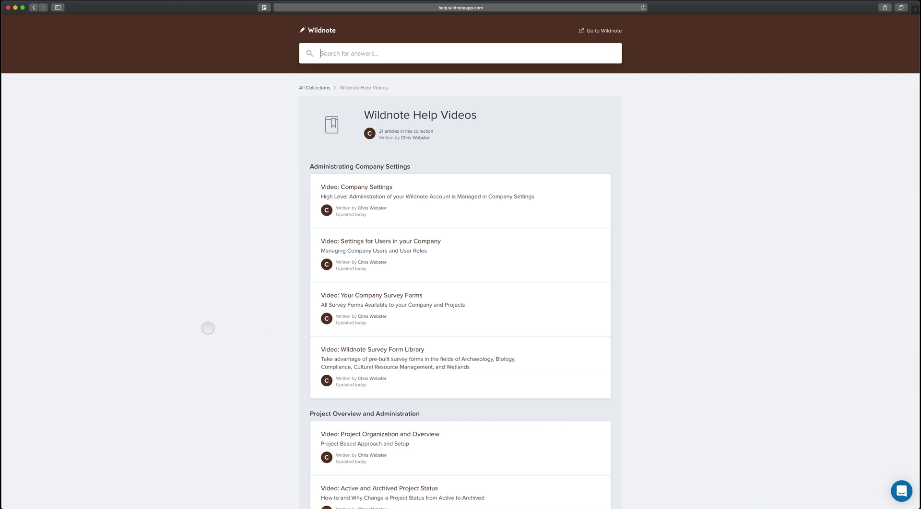
scroll(208, 328, down, 3)
click(359, 124)
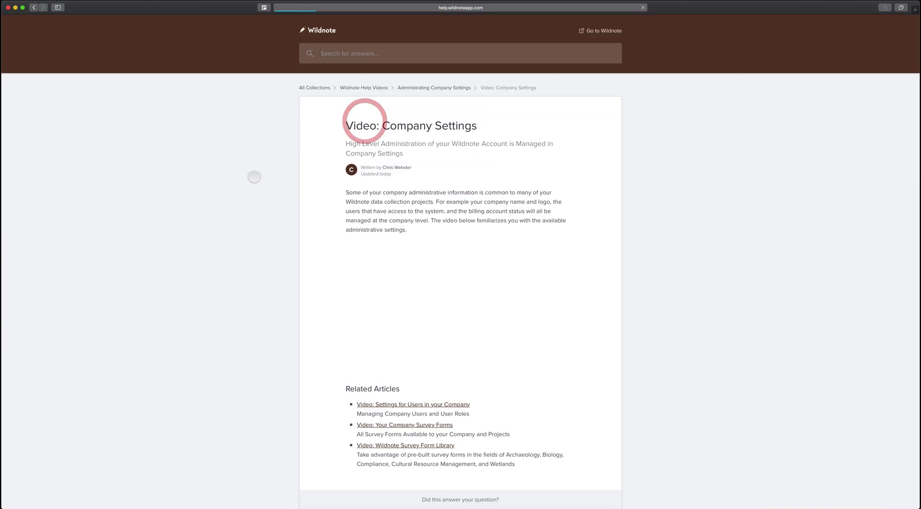
scroll(310, 271, down, 2)
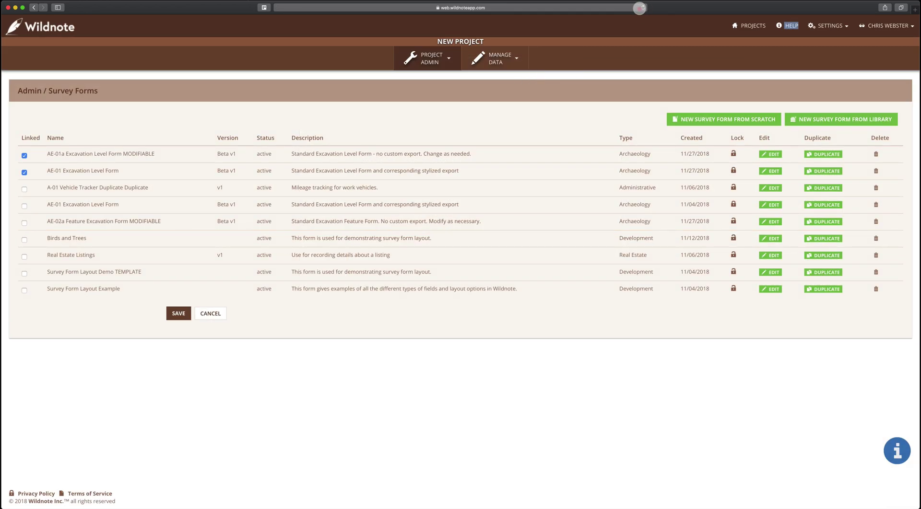
Refresh the project's survey forms list and review which copied archaeology forms are linked to the project
click(643, 8)
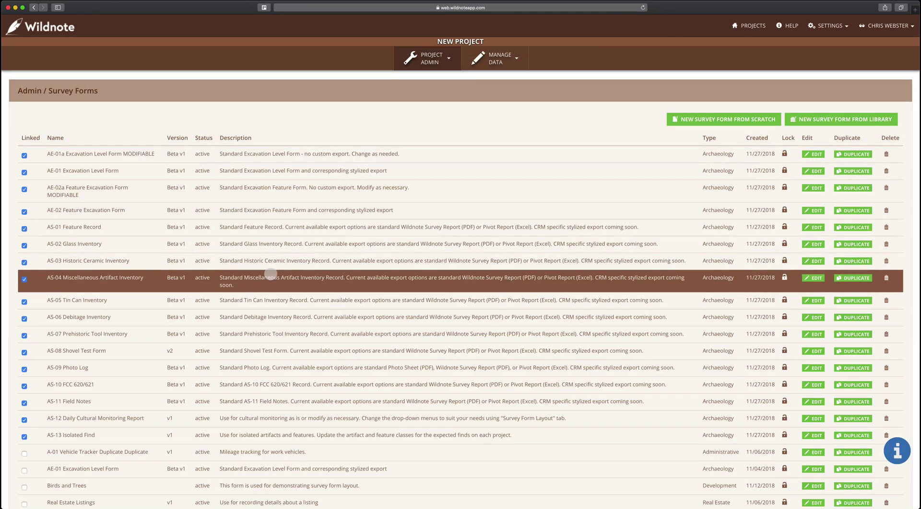
scroll(271, 275, down, 3)
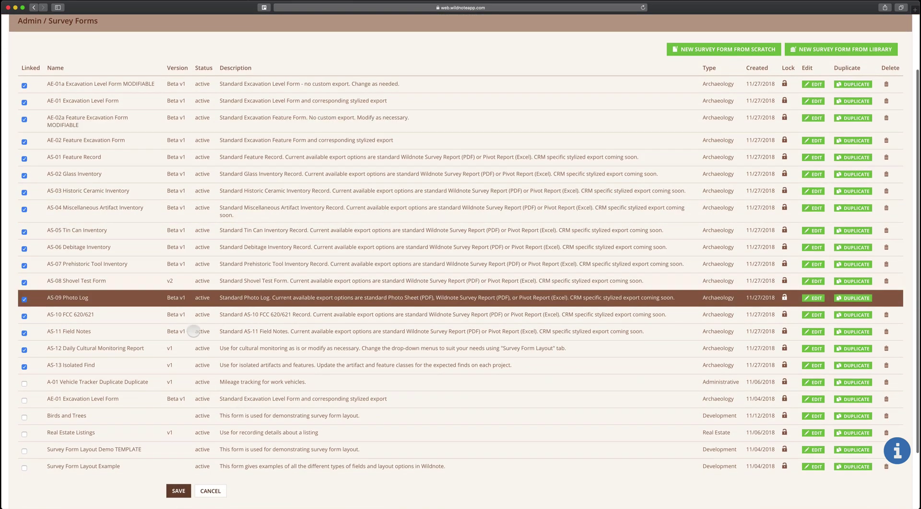
scroll(24, 202, down, 3)
scroll(22, 198, up, 4)
scroll(29, 240, down, 1)
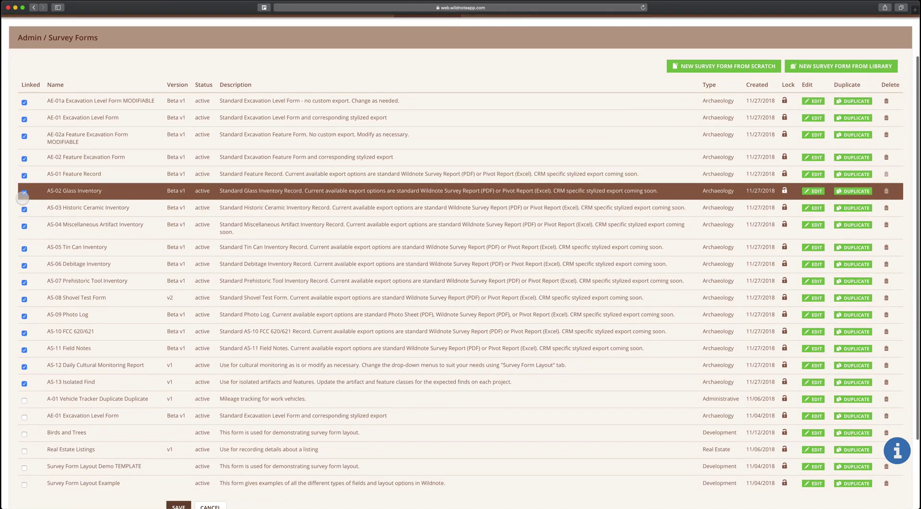